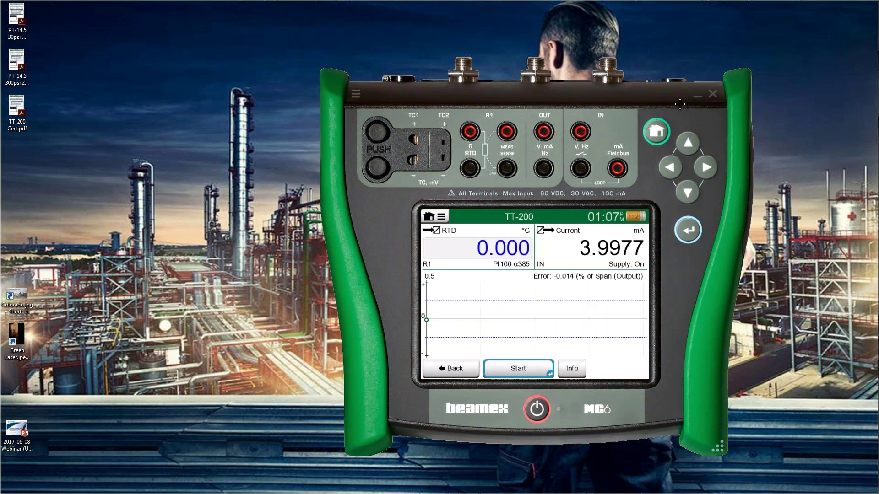
- Minimize the calibrator simulator, switch to Beamex CMX Professional, and open the TT-200 calibration result dated 6/7/2017 5:04:22 PM
click(698, 97)
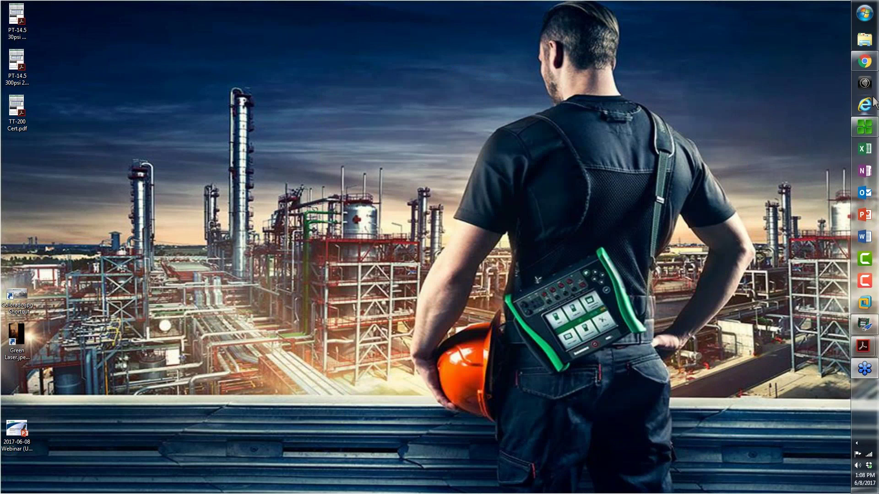
click(864, 127)
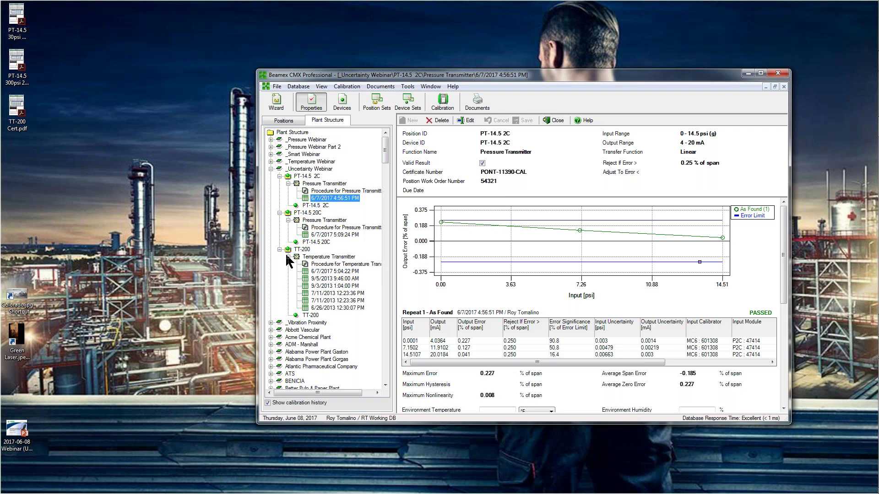
click(327, 272)
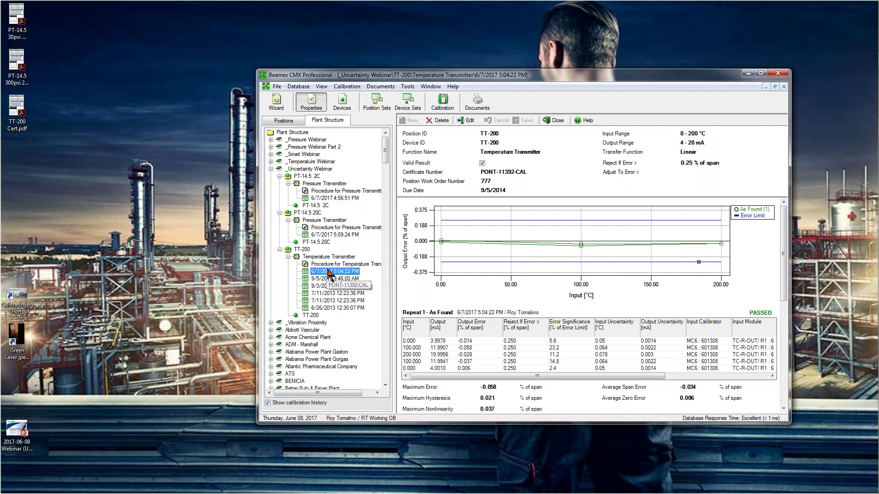
mouse_move(584, 262)
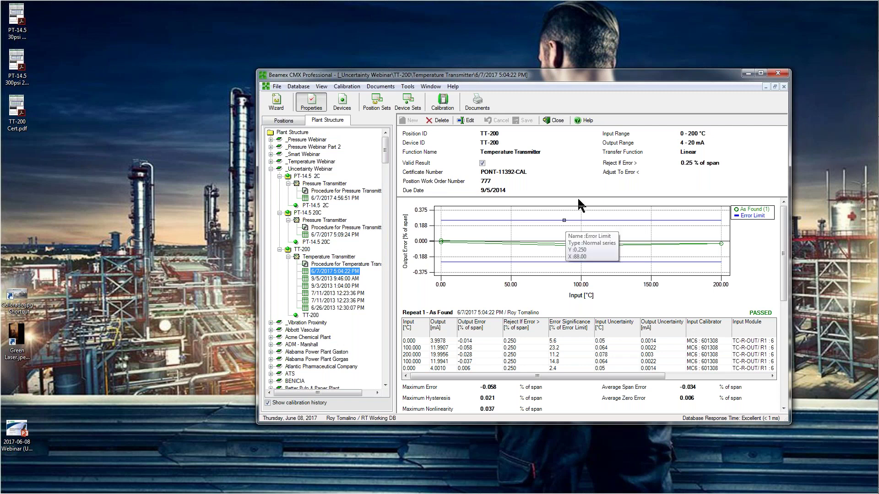
- Turn on Show Expanded Uncertainty in the calibration options and reload the TT-200 result from 6/7/2017 5:04:22 PM
click(407, 86)
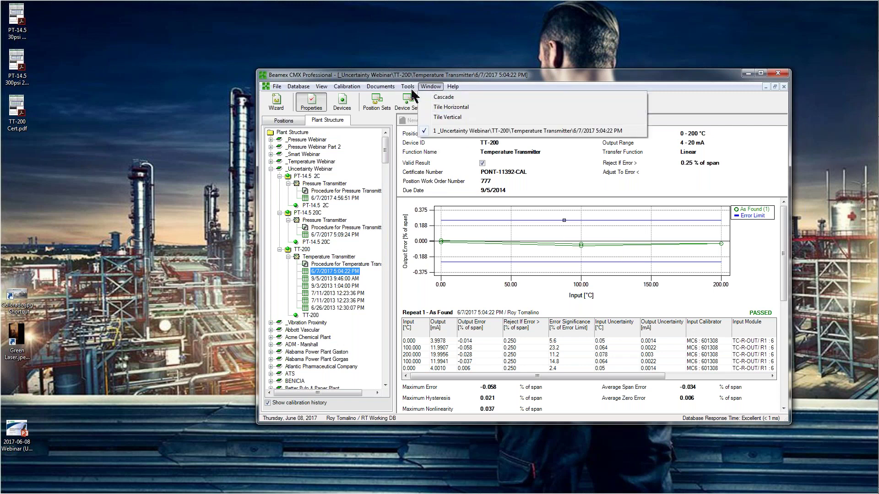
click(414, 112)
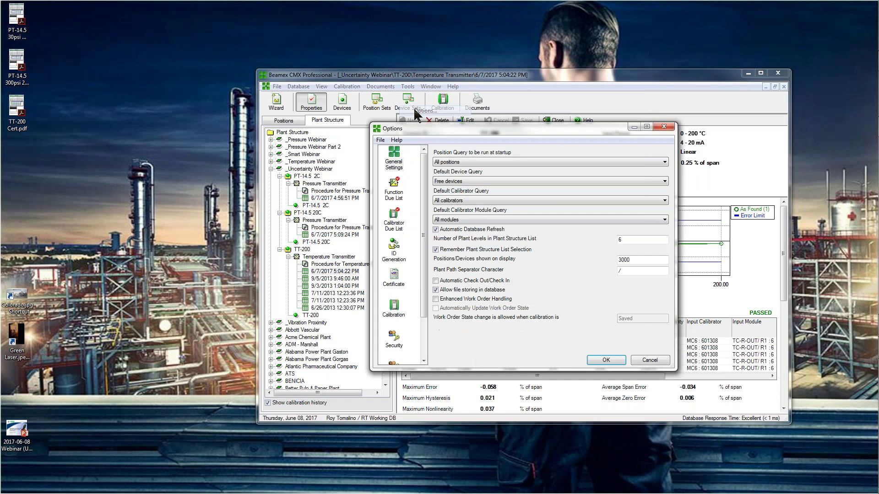
click(395, 308)
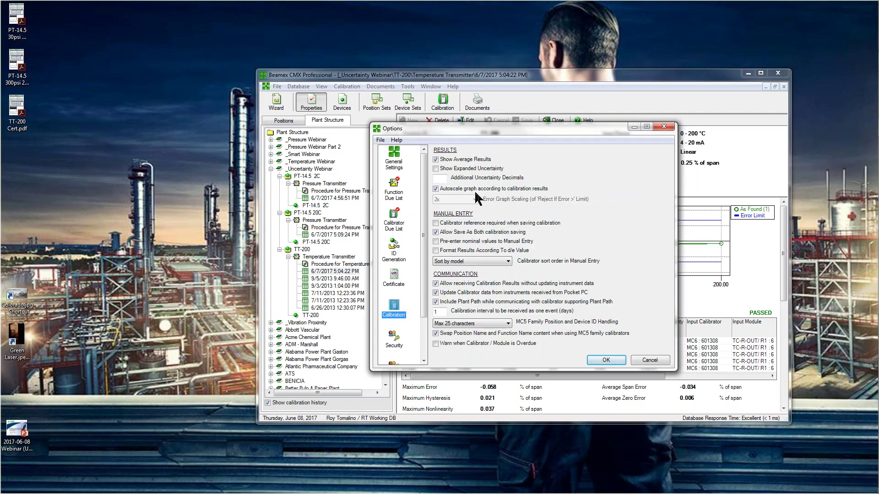
click(606, 361)
click(334, 221)
key(Up)
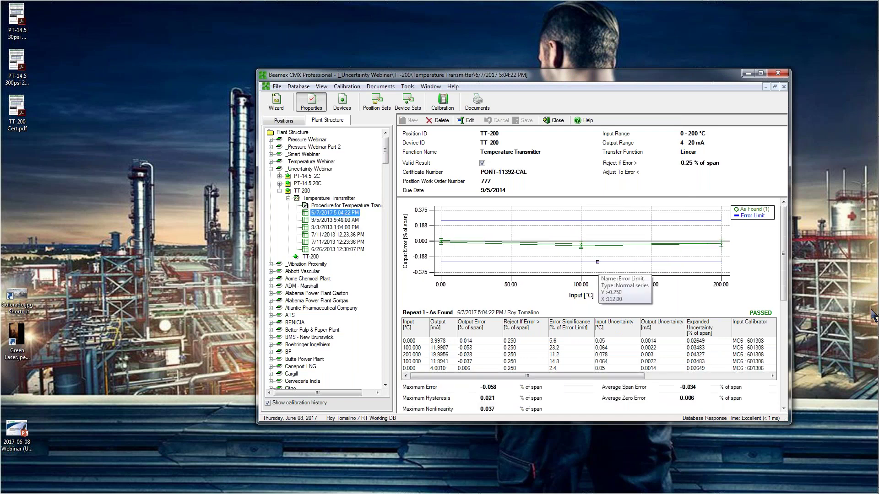
- Examine the error bars and the expanded uncertainty column of the TT-200 result in a maximized window, and restore the window size
mouse_move(723, 257)
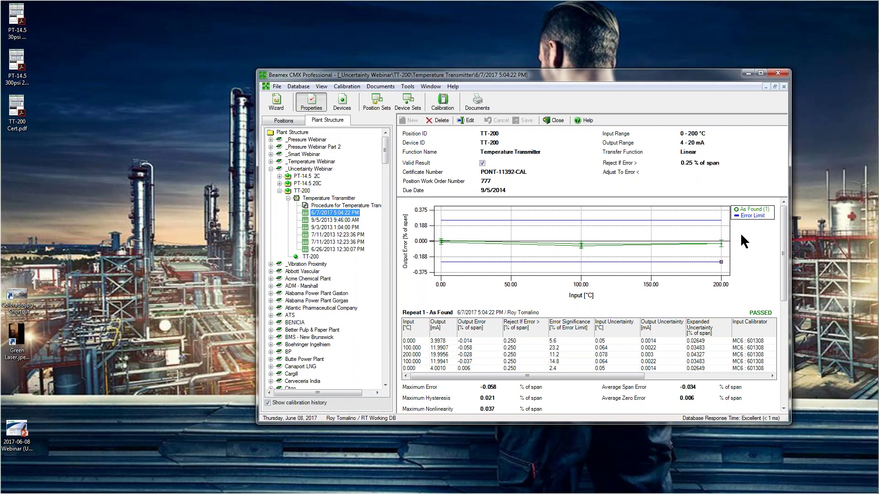
mouse_move(741, 231)
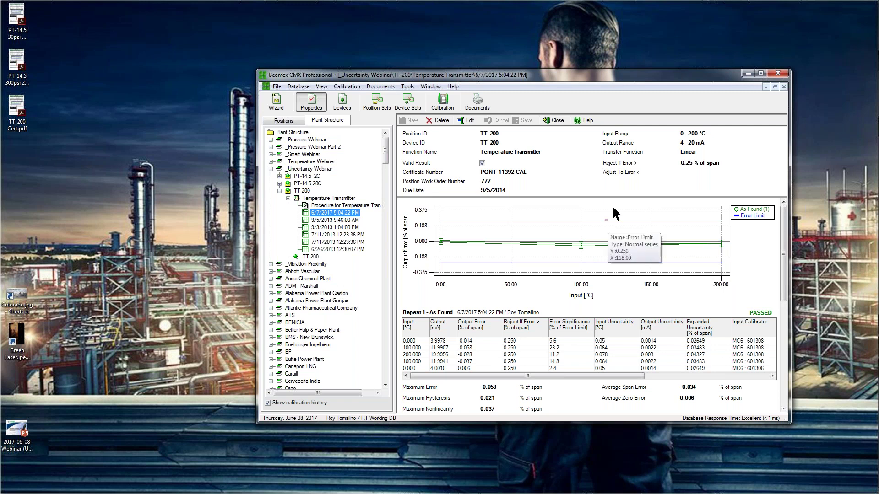
click(760, 73)
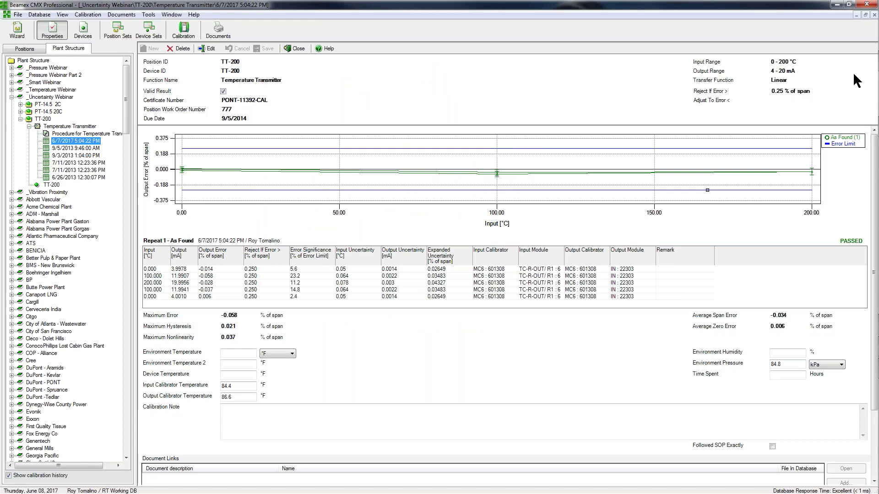
click(849, 5)
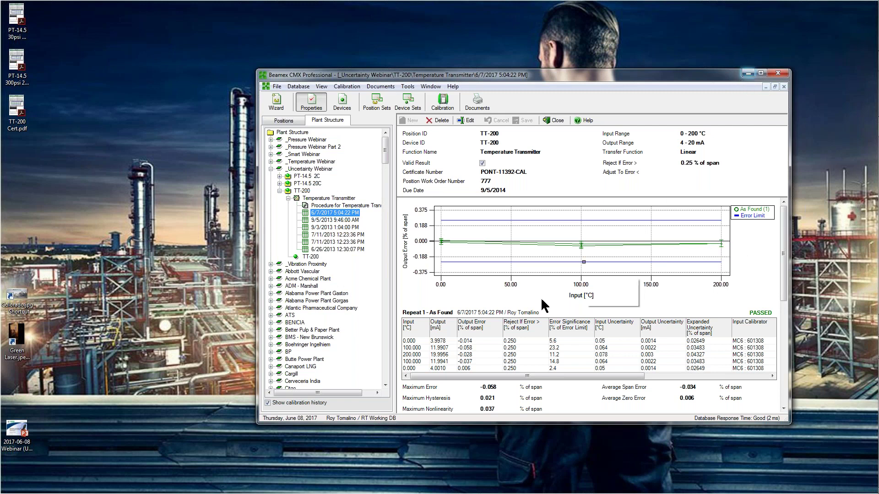
- Open the PT-14.5 20C pressure transmitter result dated 6/7/2017 5:09:24 PM and examine its error bars against the error limit
double_click(307, 183)
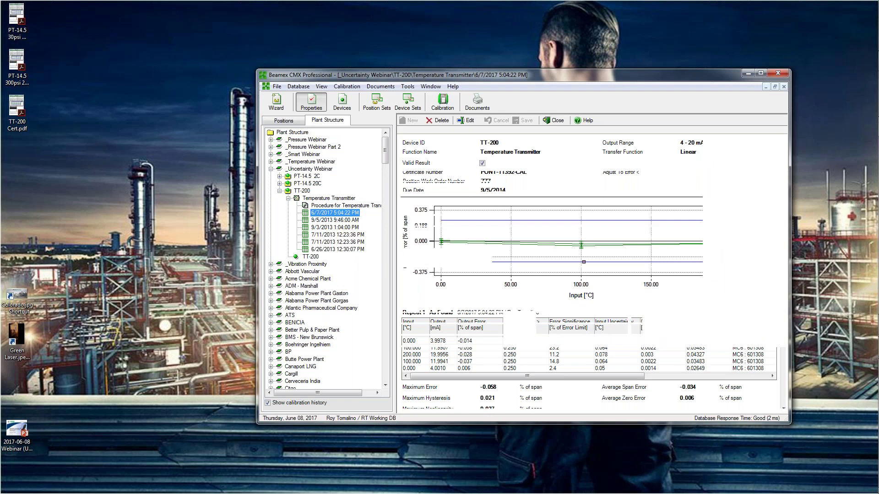
double_click(325, 190)
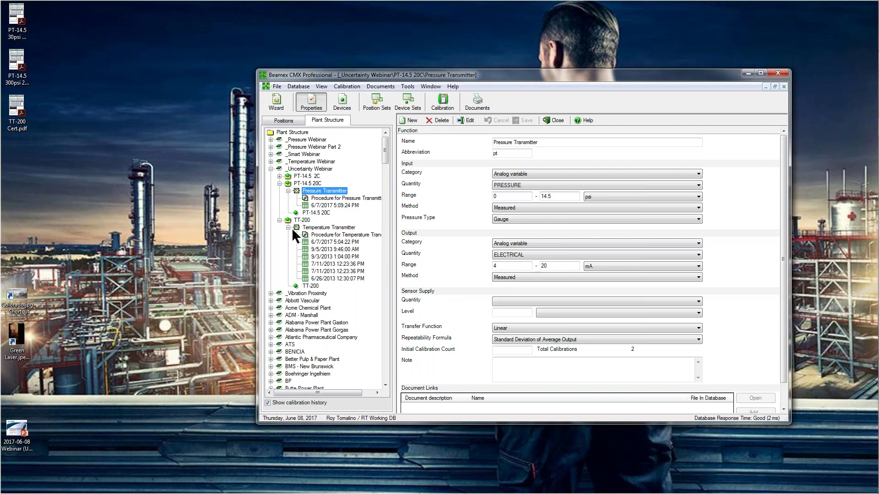
click(334, 205)
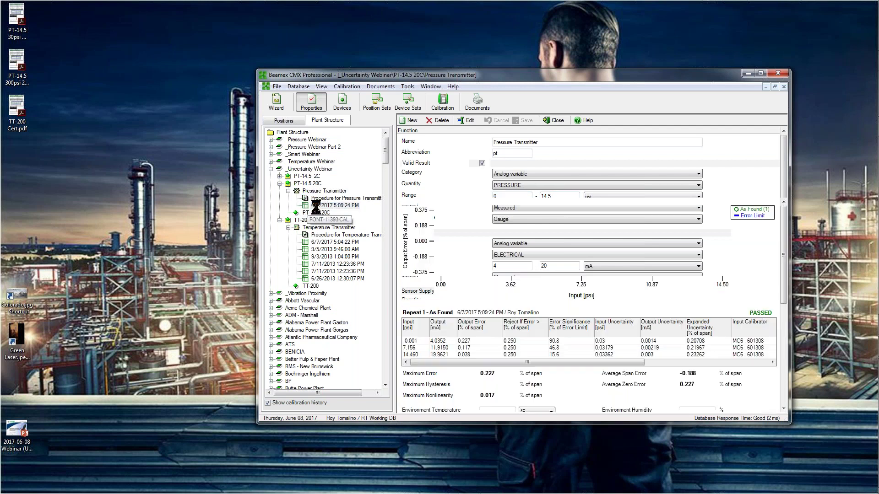
mouse_move(649, 258)
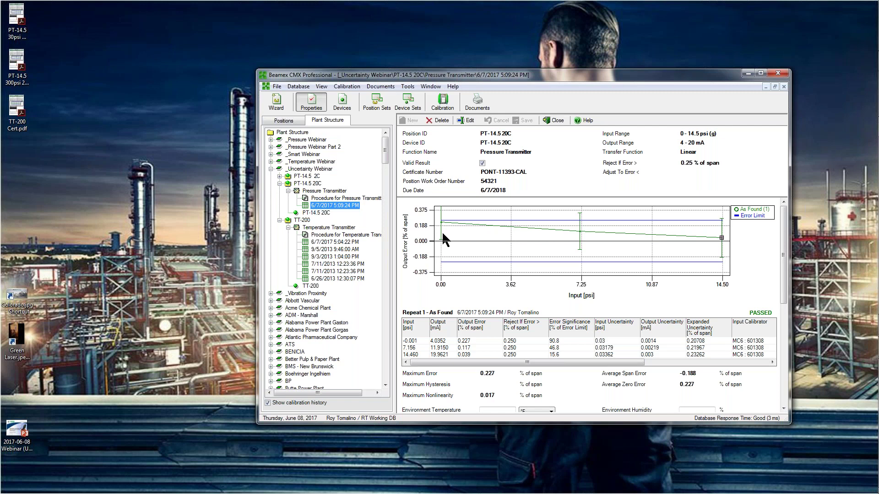
mouse_move(442, 234)
- Open the PT-14.5 2C pressure transmitter result dated 6/7/2017 4:56:51 PM
double_click(287, 177)
click(288, 184)
click(334, 198)
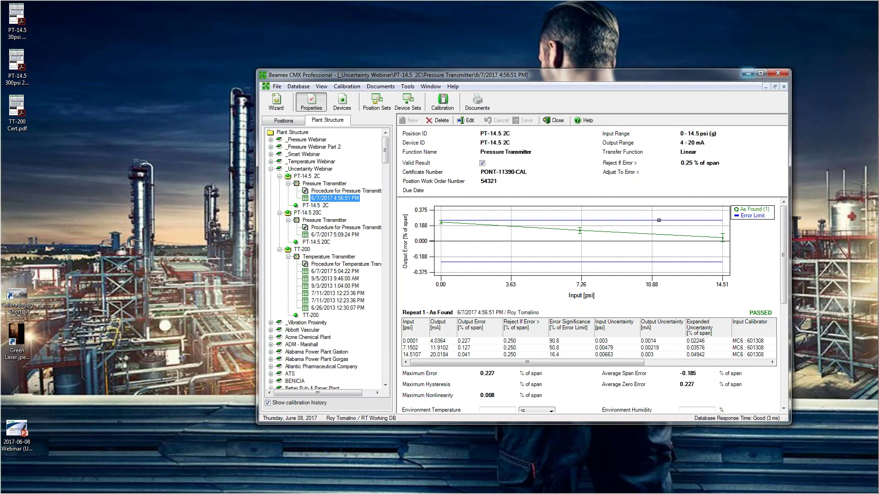
- Minimize the calibration software and bring up the certificate PT-14.5 30psi 2C Cert.pdf in Adobe Acrobat Reader
click(748, 74)
mouse_move(863, 346)
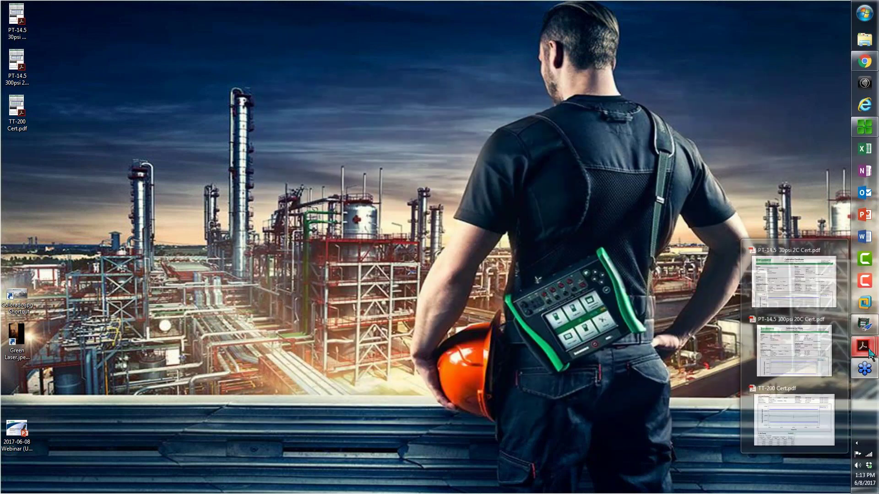
click(802, 286)
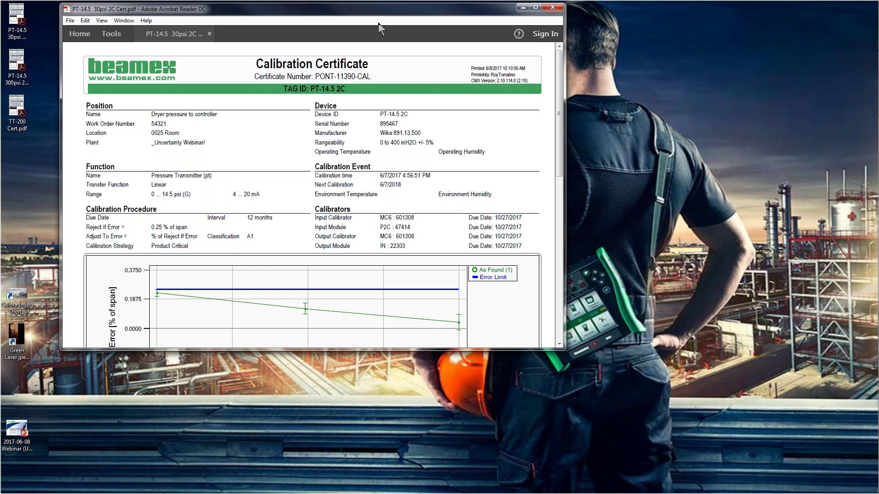
drag(385, 13, 481, 14)
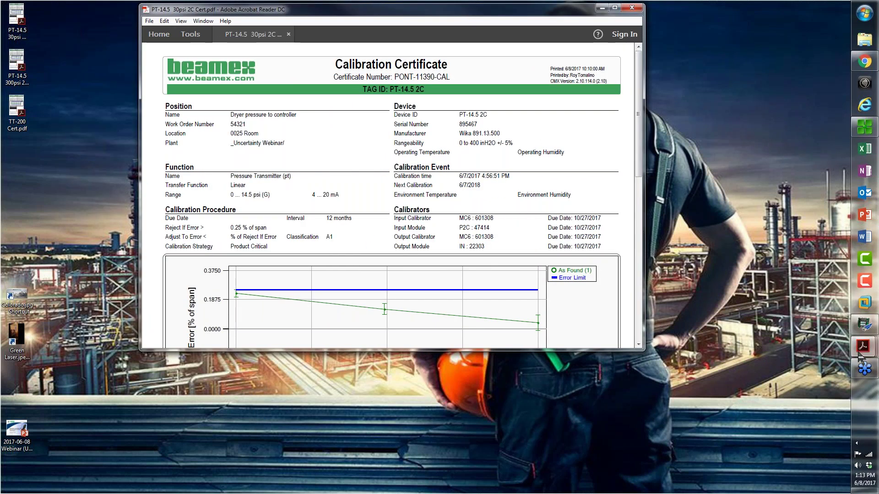
- Bring up PT-14.5 300psi 20C Cert.pdf, show its error graph, and move its window clear of the other certificate
mouse_move(863, 347)
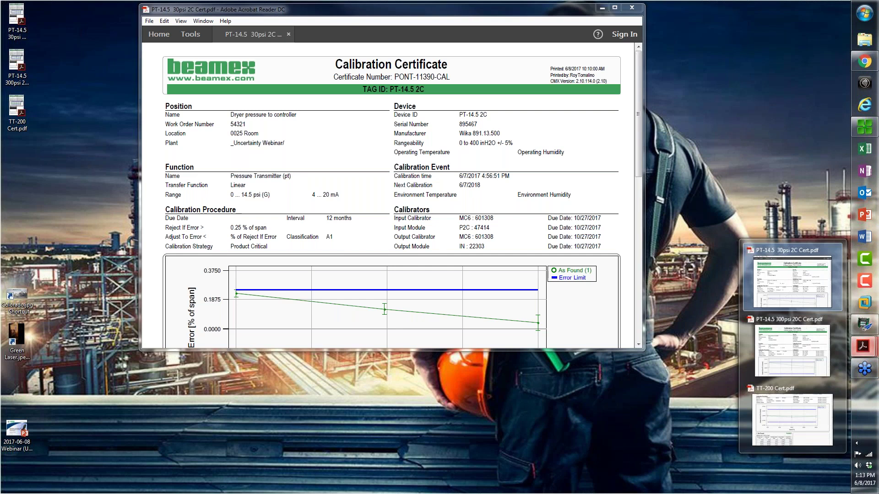
click(800, 367)
drag(508, 63, 423, 43)
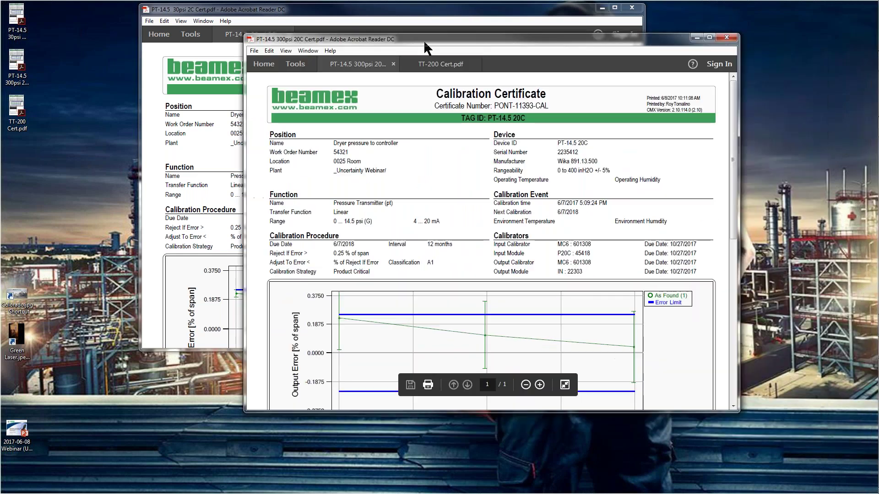
scroll(732, 174, down, 1)
drag(733, 174, 732, 260)
drag(527, 38, 622, 171)
- Show the error graph of the PT-14.5 30psi 2C certificate and position its window for comparison with the 300psi 20C certificate
drag(445, 19, 348, 17)
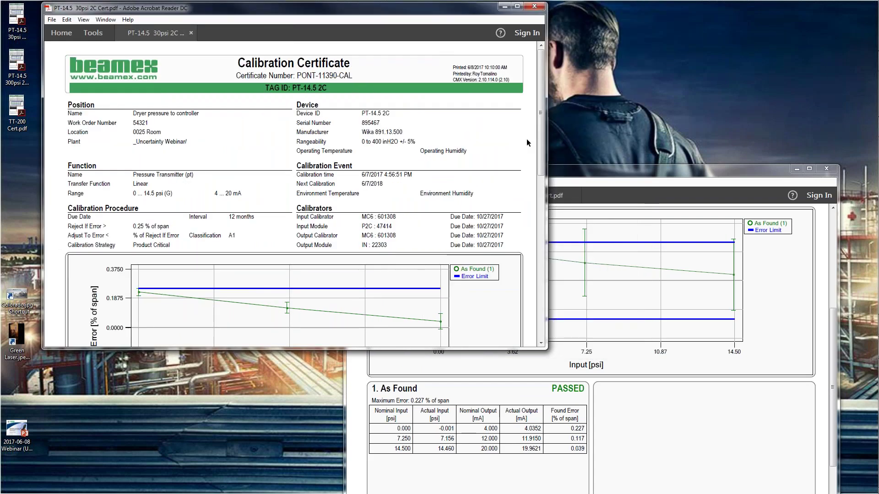
drag(541, 137, 550, 222)
drag(425, 11, 465, 11)
click(735, 176)
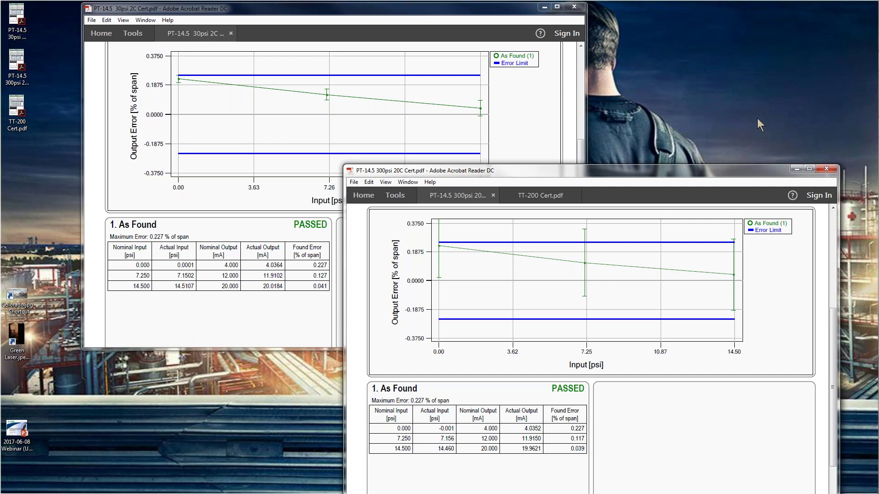
- Bring up TT-200 Cert.pdf and position its window so its error graph and As Found table can be read
mouse_move(877, 291)
mouse_move(863, 346)
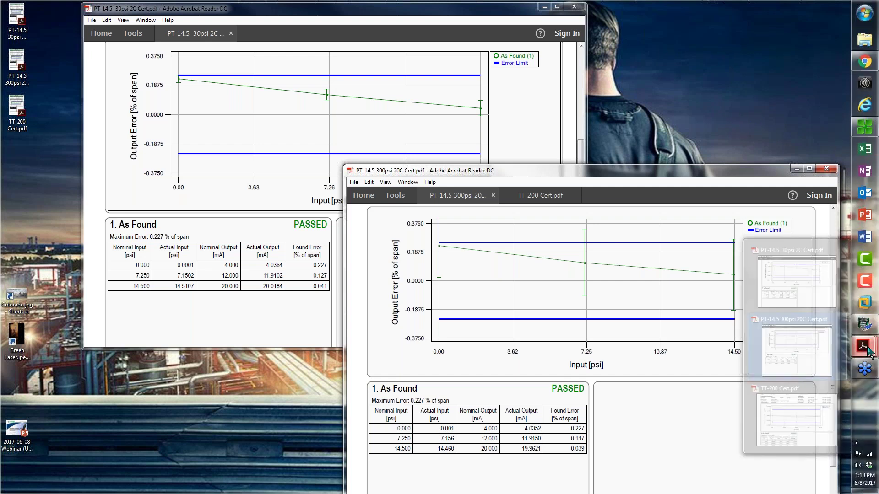
click(789, 428)
drag(697, 164, 630, 39)
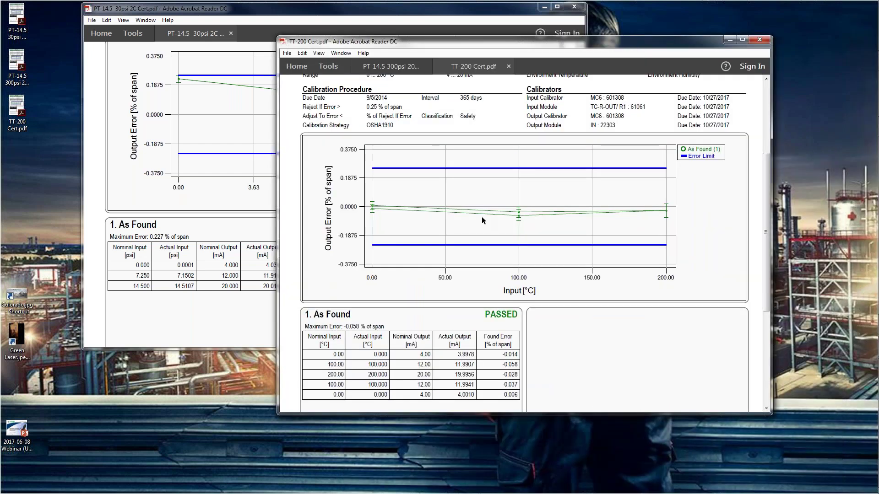
drag(603, 41, 605, 118)
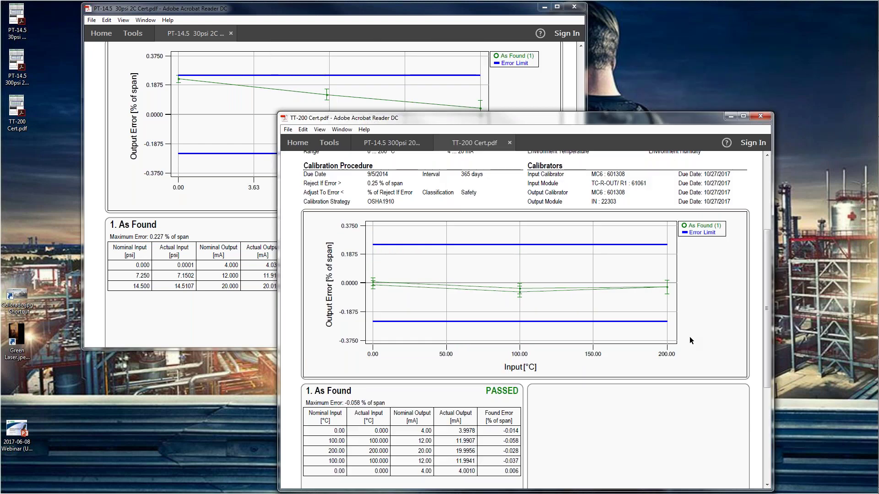
- Close TT-200 Cert.pdf and place the PT-14.5 300psi 20C certificate below the graph of the 30psi 2C certificate
click(510, 142)
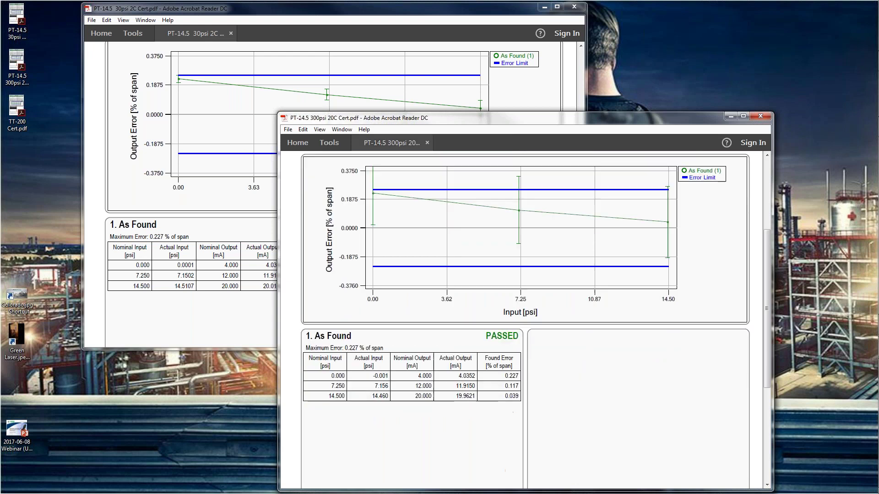
drag(516, 116, 530, 213)
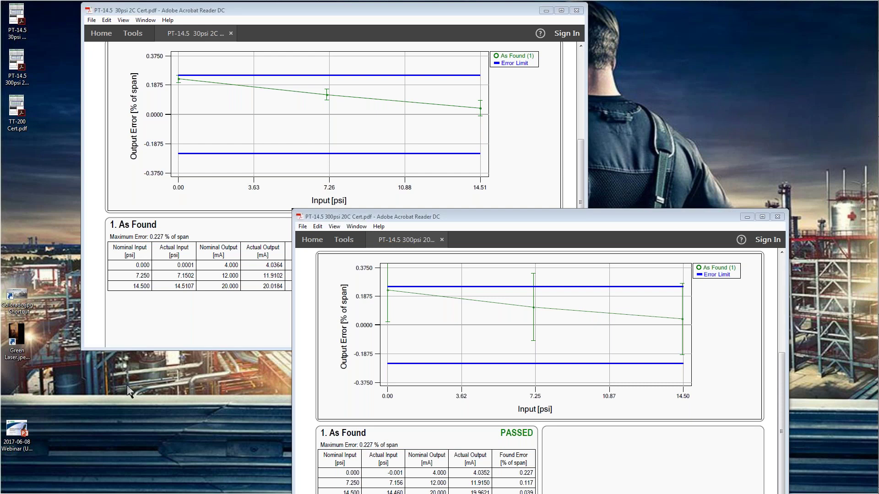
- Make the webinar organizer the presenter
right_click(108, 385)
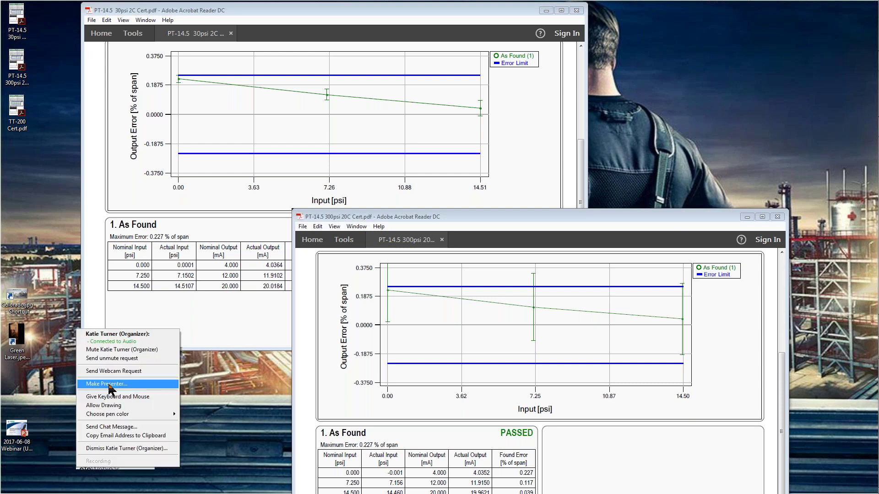
click(108, 385)
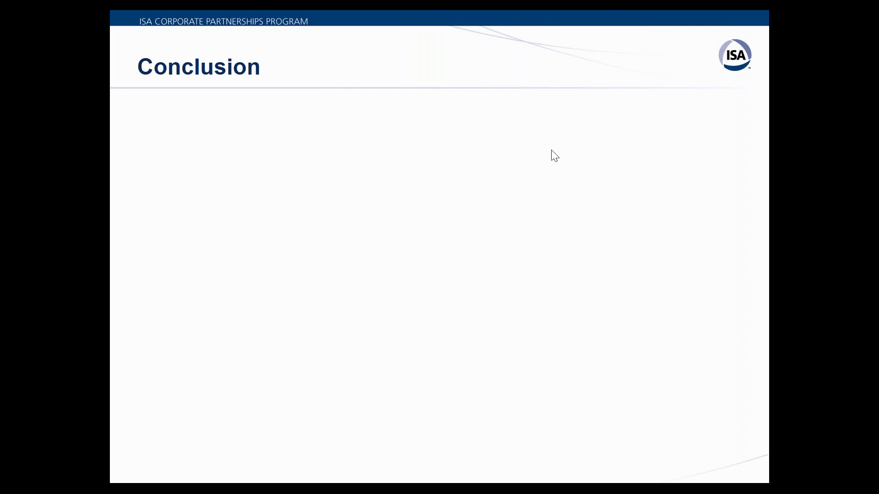
click(588, 165)
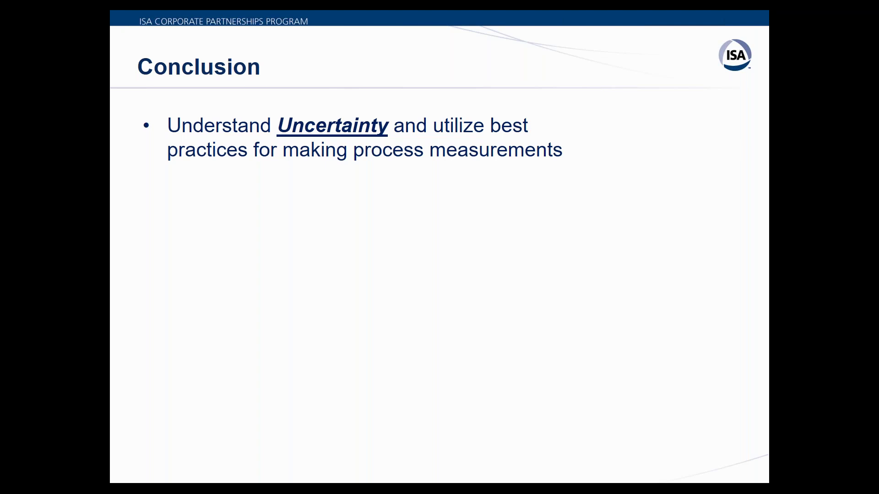
key(Right)
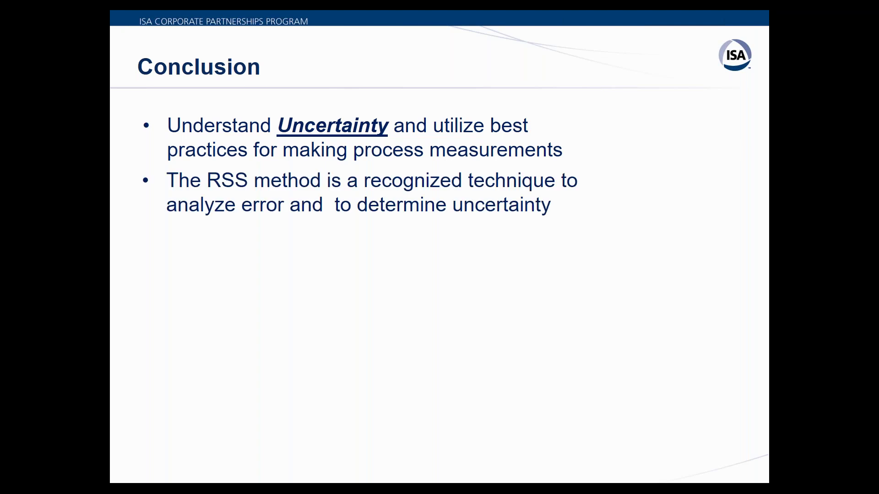